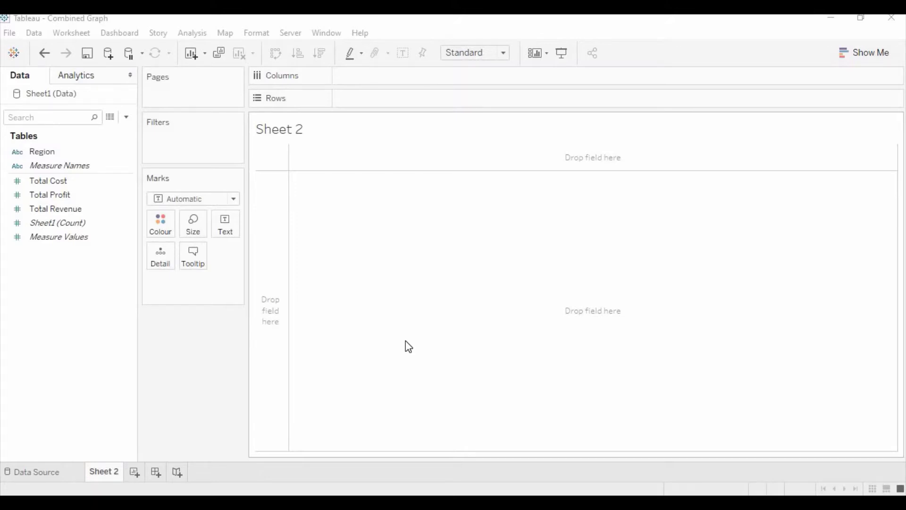
# Step: Select the Region, Total Cost, Total Profit, Total Revenue and Measure Values fields in the Data pane
pyautogui.click(79, 156)
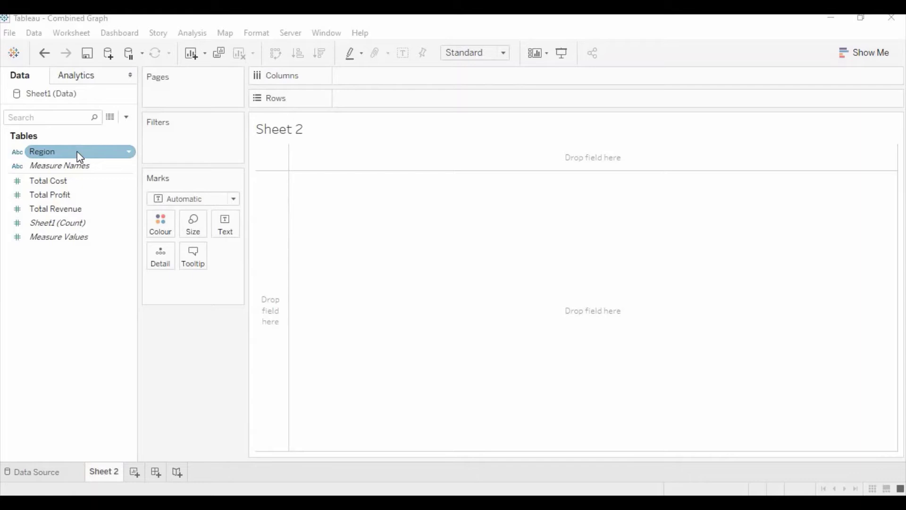
pyautogui.click(88, 184)
pyautogui.click(85, 195)
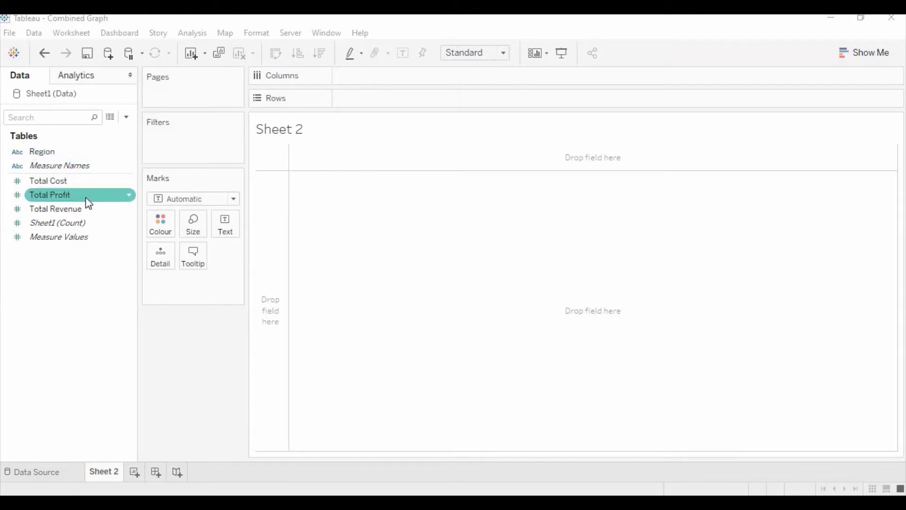
pyautogui.click(88, 210)
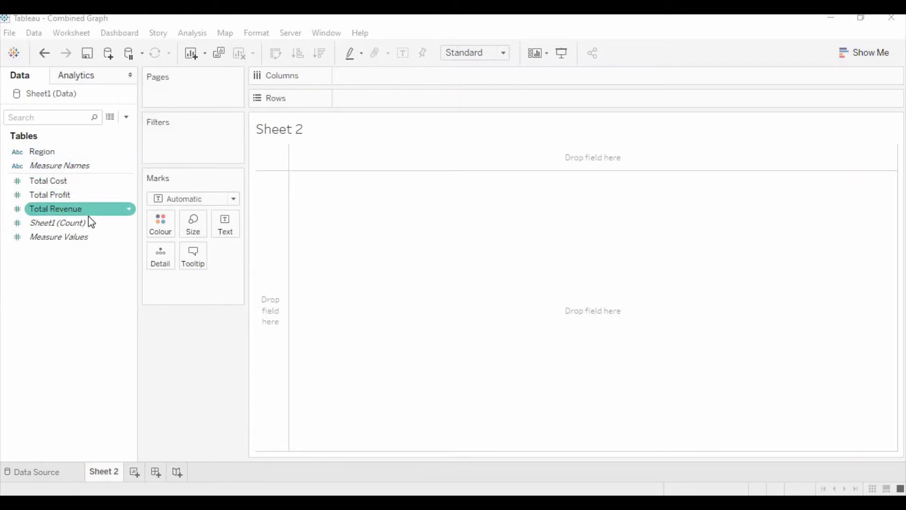
pyautogui.click(133, 237)
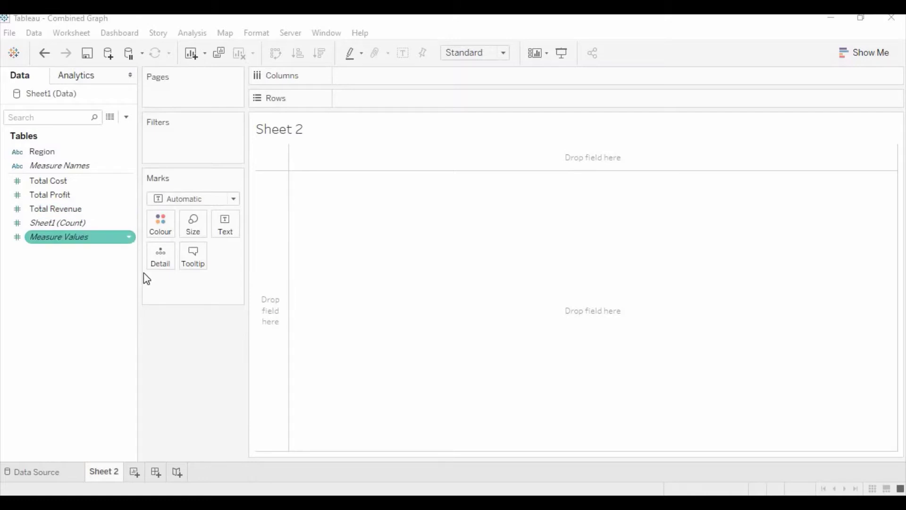
pyautogui.click(95, 269)
pyautogui.click(79, 223)
pyautogui.click(86, 194)
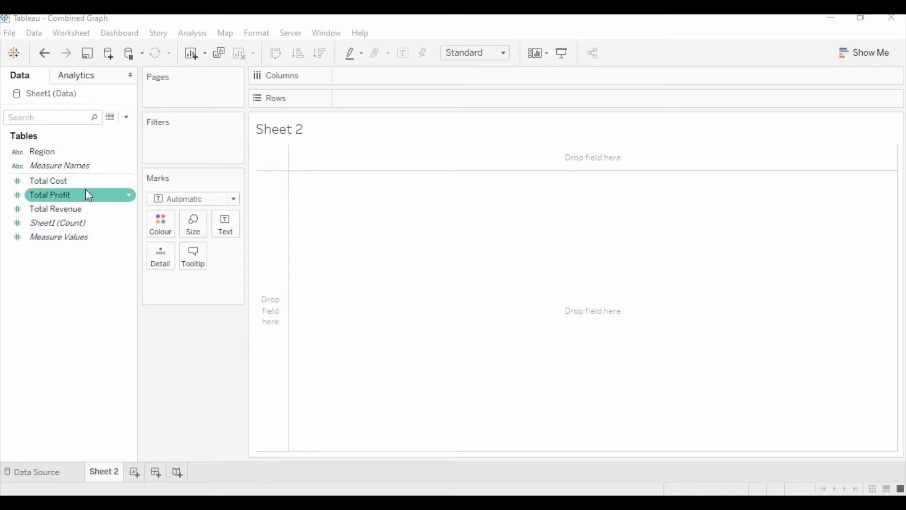
pyautogui.click(81, 143)
pyautogui.click(84, 151)
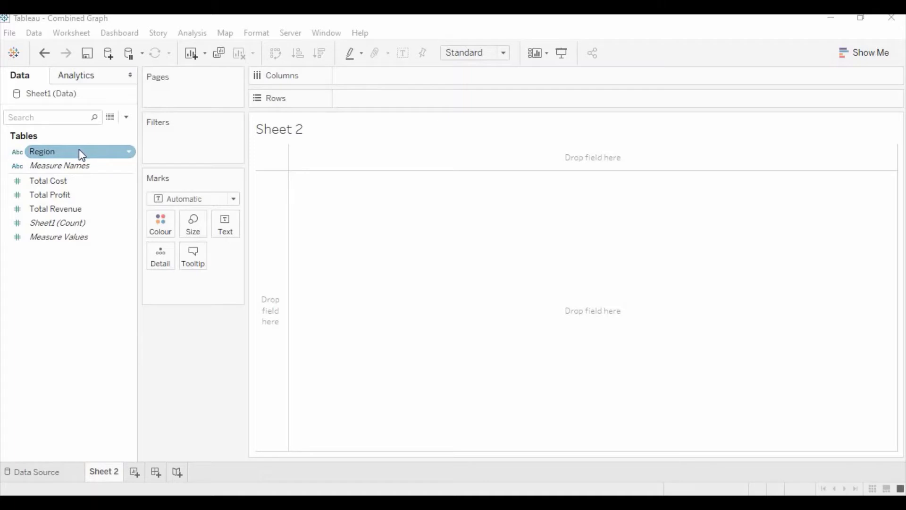
pyautogui.click(84, 162)
pyautogui.click(84, 154)
# Step: Put Region on Columns and Measure Values on Rows, removing CNT(Sheet1) and SUM(Total Revenue)
pyautogui.moveTo(83, 154); pyautogui.dragTo(438, 79)
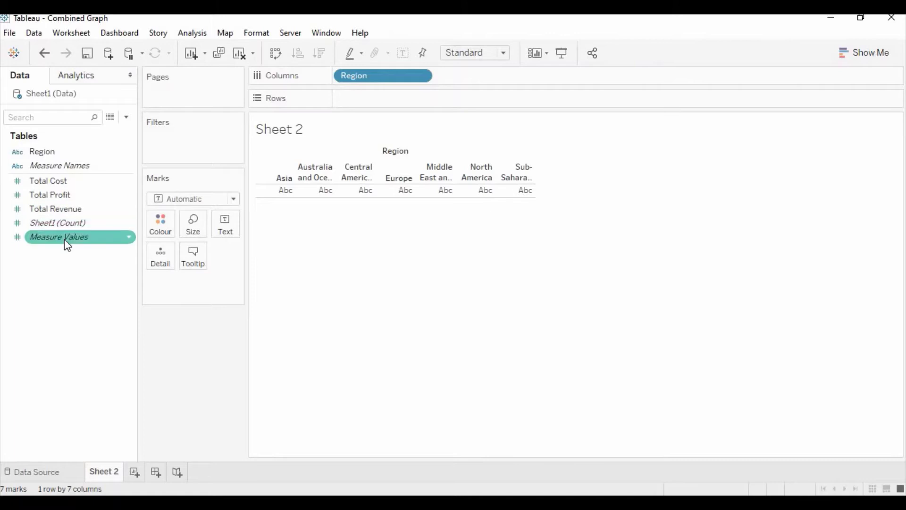
pyautogui.moveTo(65, 238); pyautogui.dragTo(400, 97)
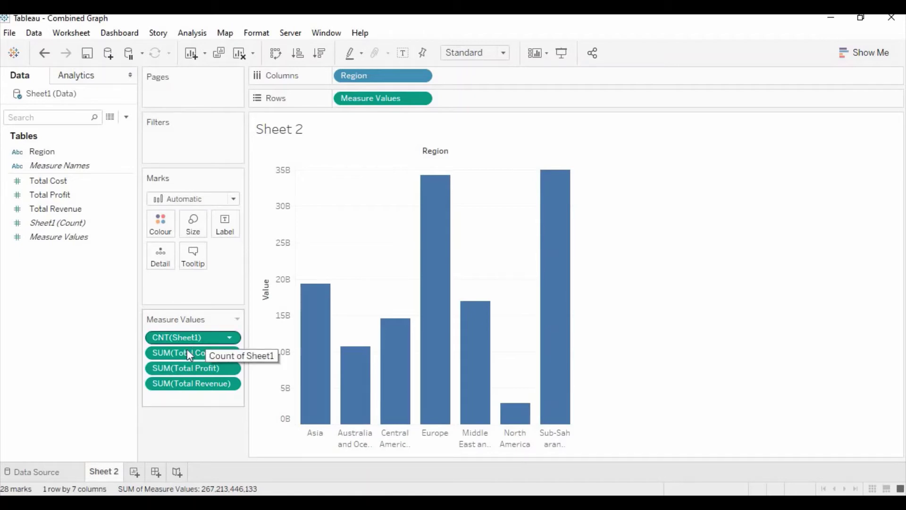
pyautogui.moveTo(200, 338); pyautogui.dragTo(106, 324)
pyautogui.moveTo(151, 365); pyautogui.dragTo(79, 352)
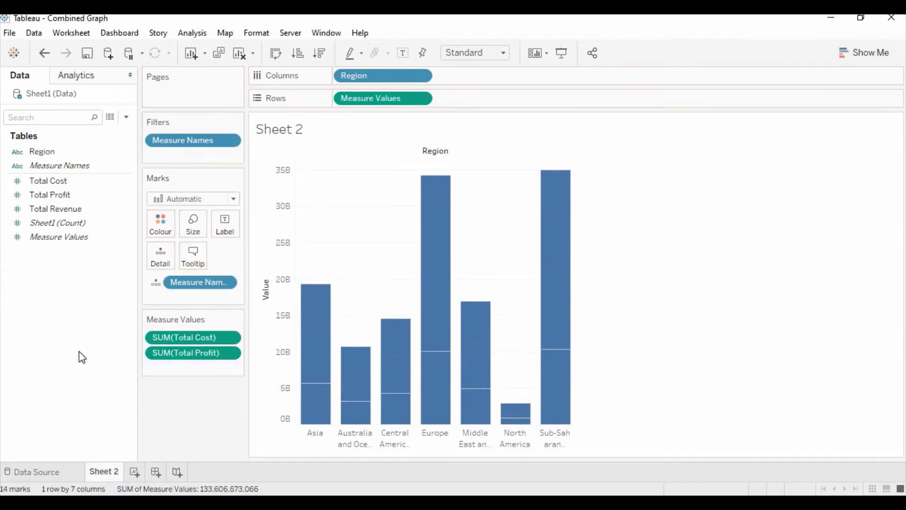
# Step: Drop Total Revenue on the view's right edge as a dual axis
pyautogui.click(65, 208)
pyautogui.click(65, 208)
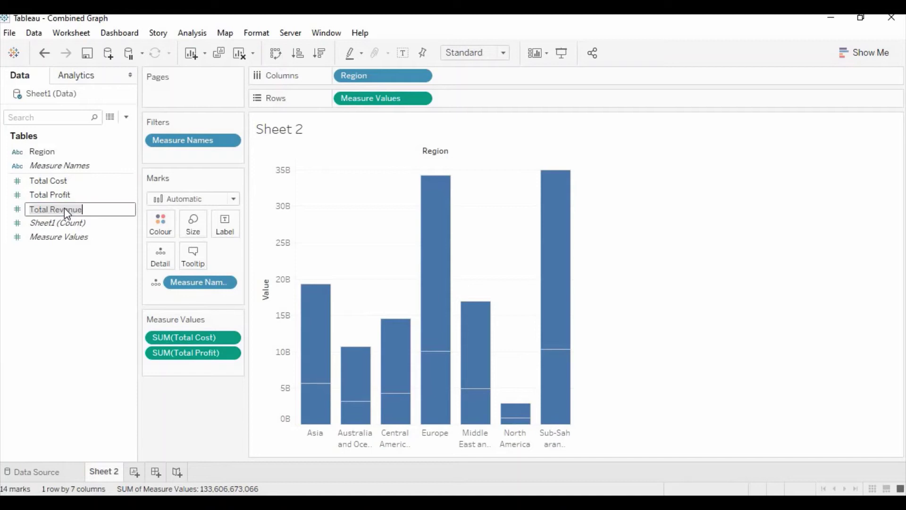
pyautogui.moveTo(73, 207); pyautogui.dragTo(574, 276)
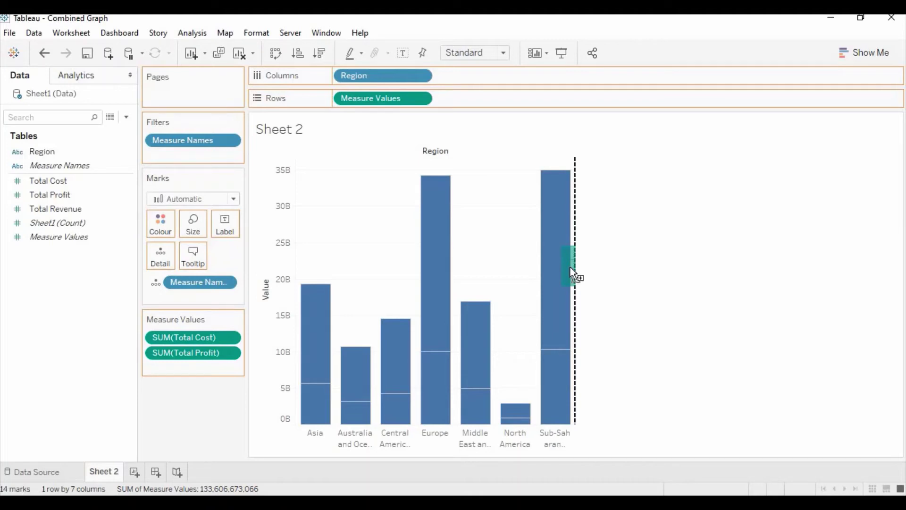
pyautogui.moveTo(572, 273); pyautogui.dragTo(573, 272)
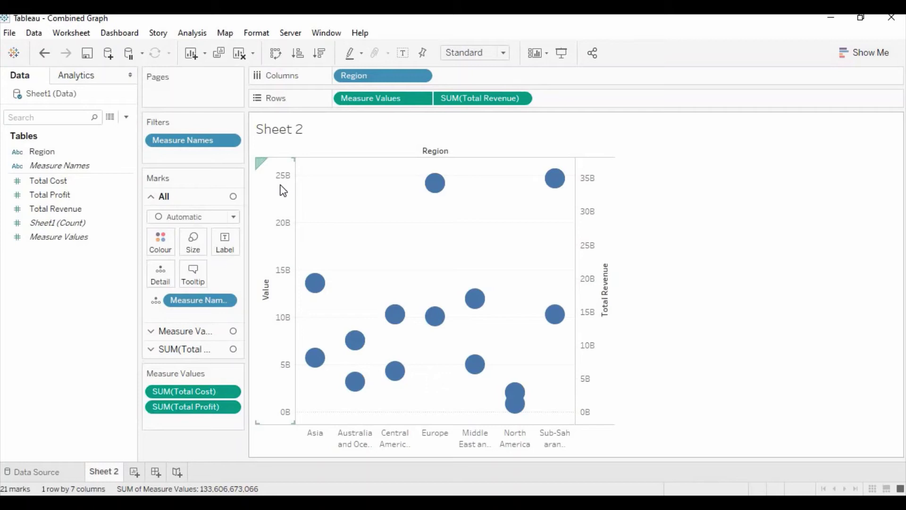
# Step: Synchronise the Total Revenue axis with the left value axis
pyautogui.rightClick(589, 193)
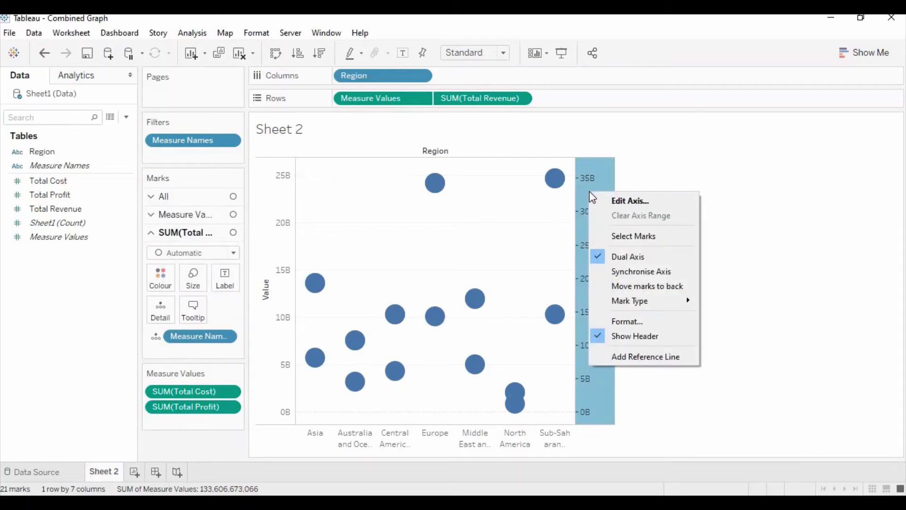
pyautogui.click(630, 273)
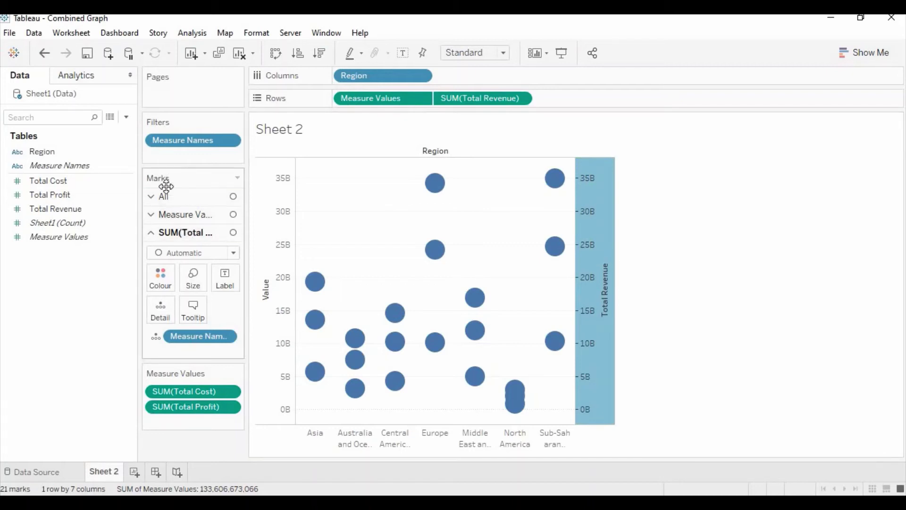
# Step: Set the Measure Values mark type to Bar for the cost and profit values
pyautogui.click(158, 218)
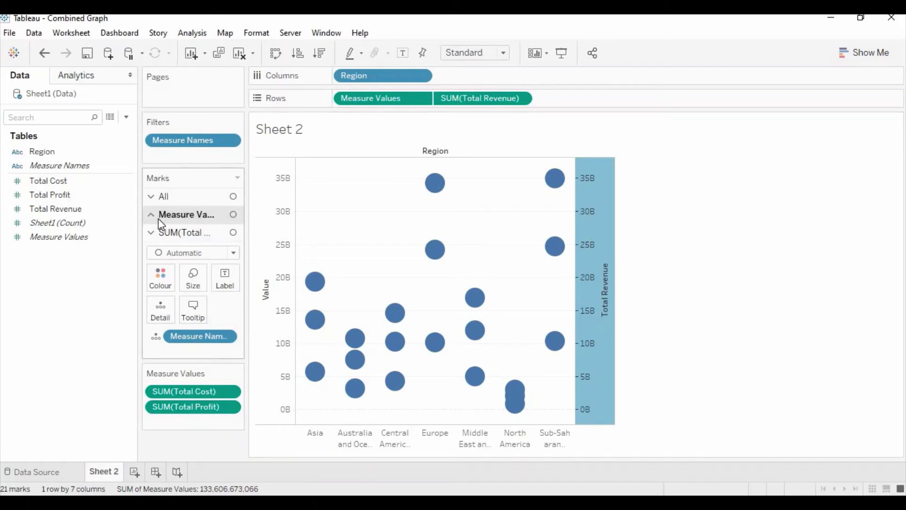
pyautogui.click(156, 350)
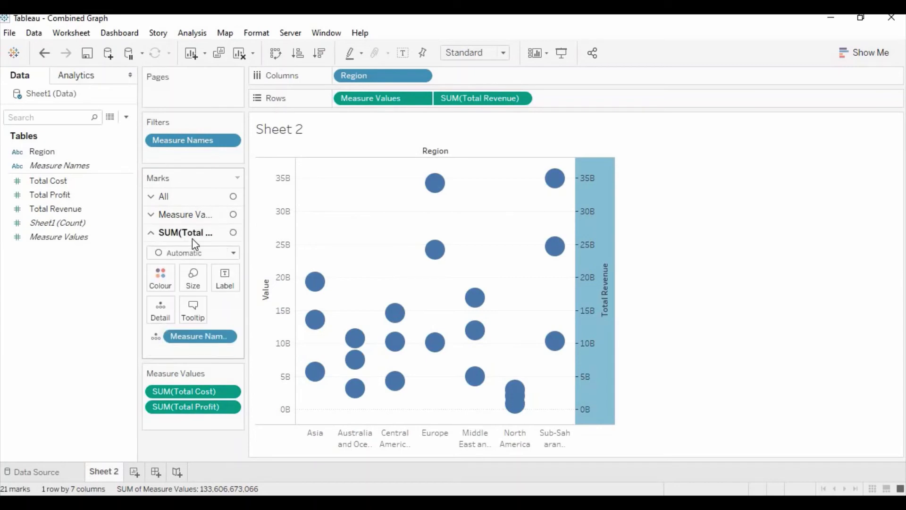
pyautogui.click(157, 217)
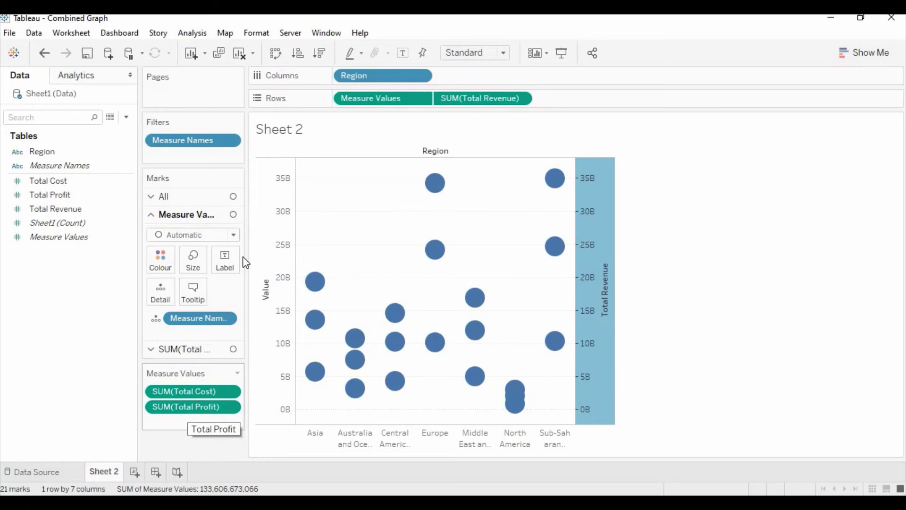
pyautogui.click(234, 235)
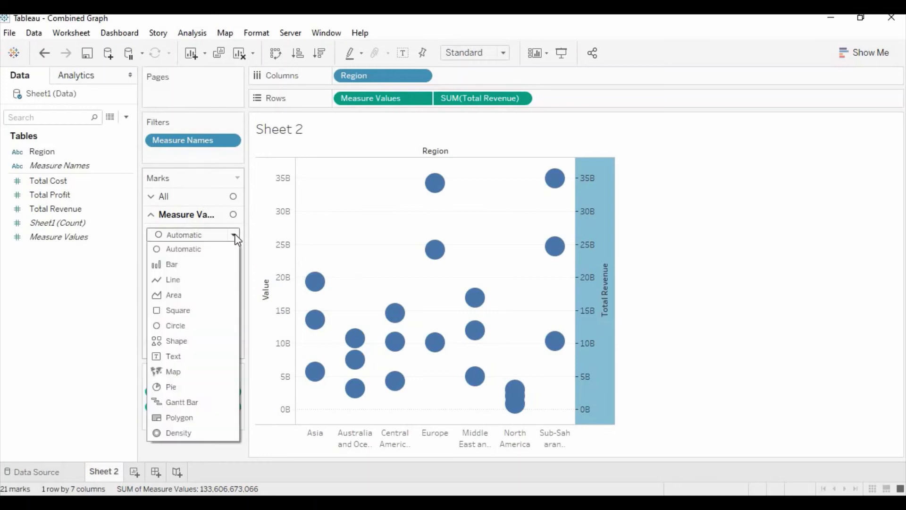
pyautogui.click(178, 268)
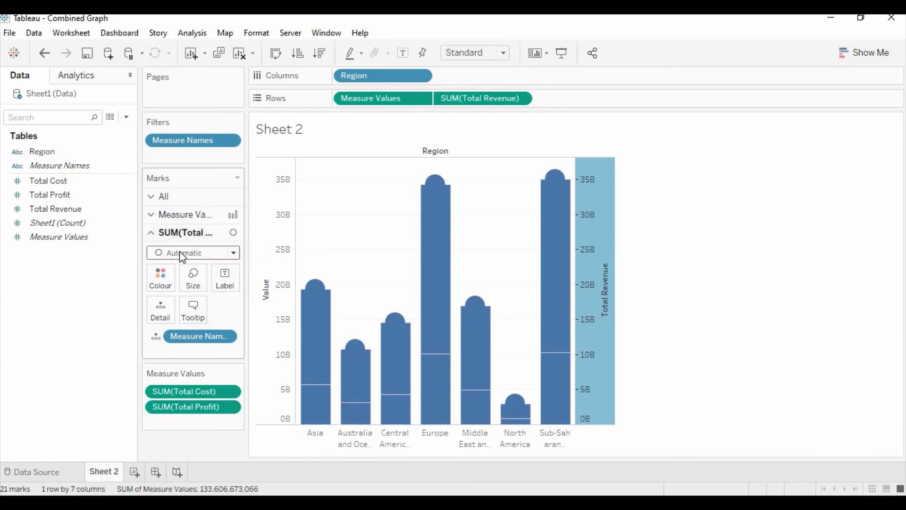
# Step: Set the SUM(Total Revenue) mark type to Line
pyautogui.click(180, 251)
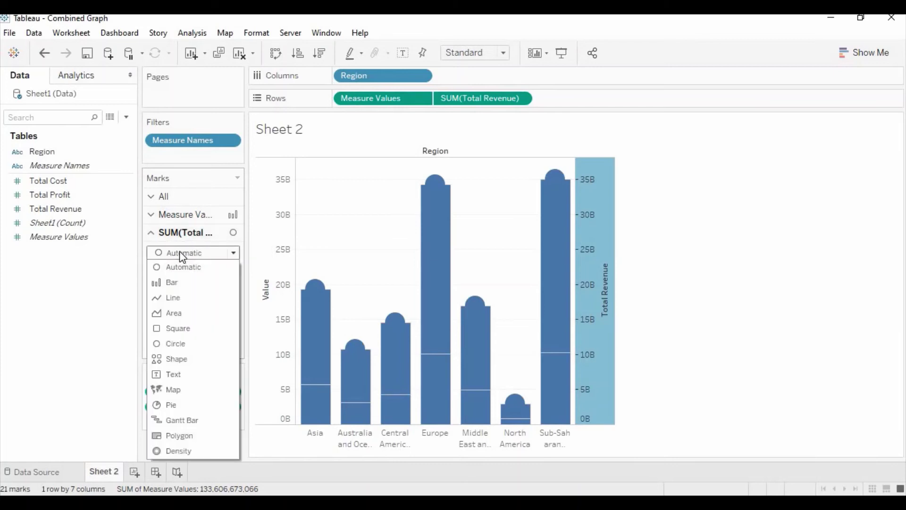
pyautogui.click(178, 298)
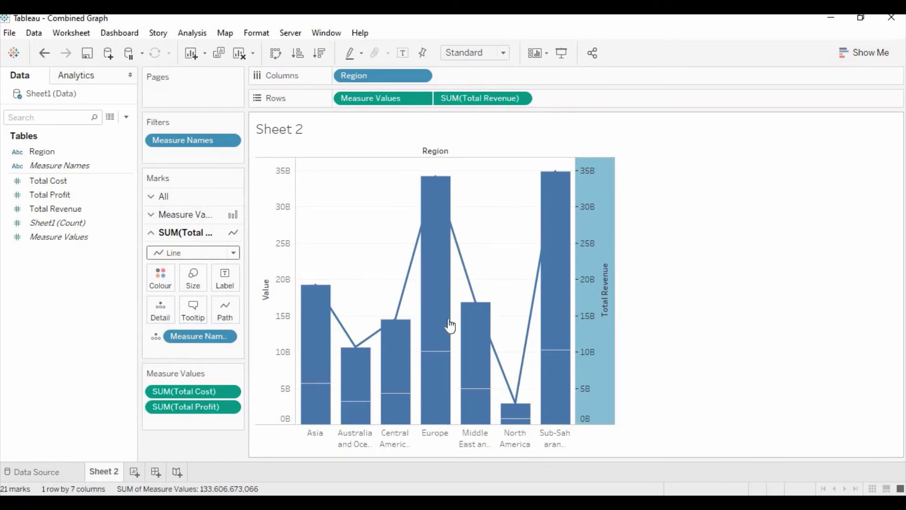
pyautogui.moveTo(441, 395)
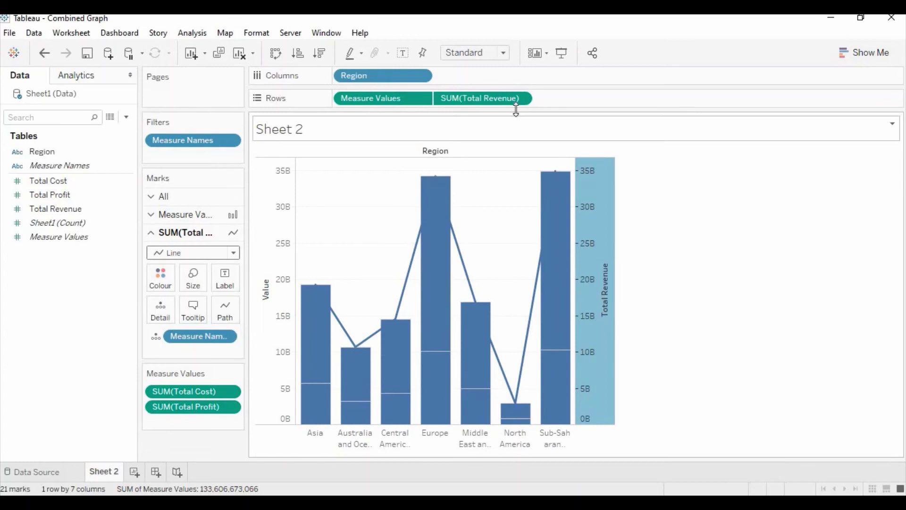
pyautogui.moveTo(315, 374)
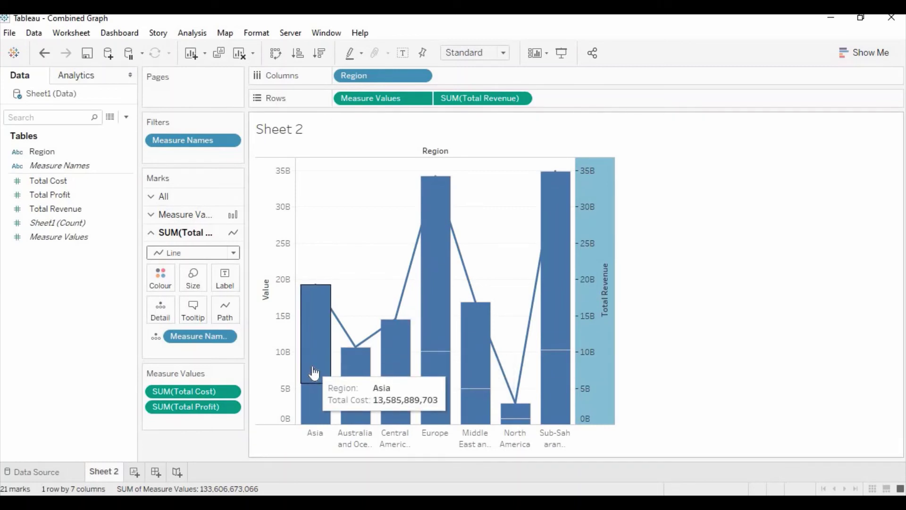
pyautogui.moveTo(316, 409)
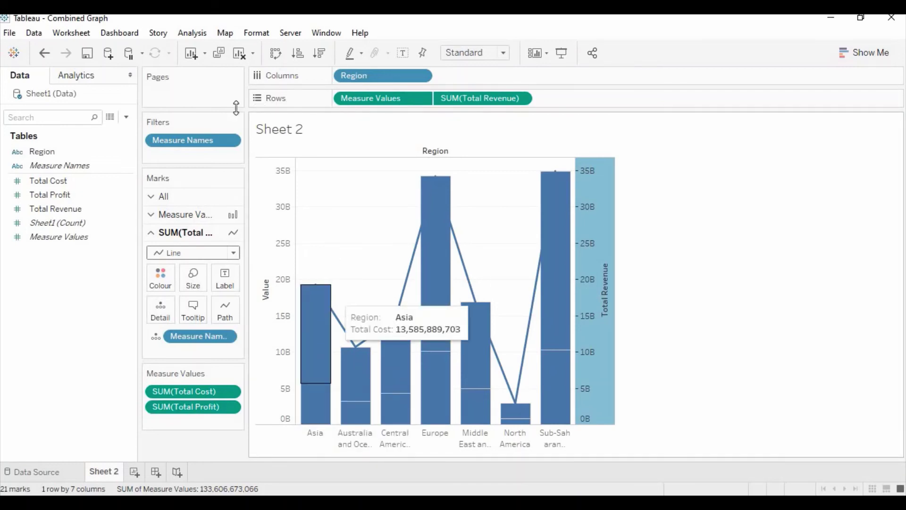
# Step: Set Analysis > Stack Marks to Off and return to the Measure Values marks card
pyautogui.click(210, 41)
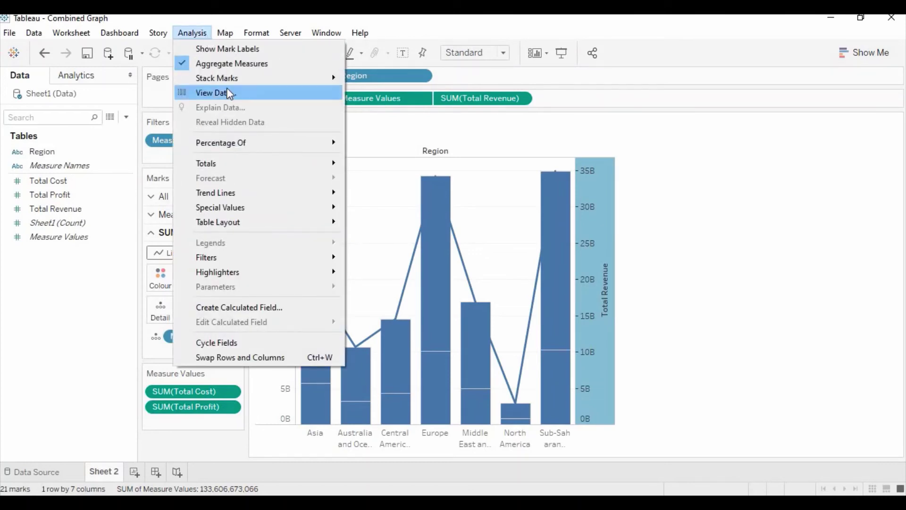
pyautogui.moveTo(246, 81)
pyautogui.click(370, 115)
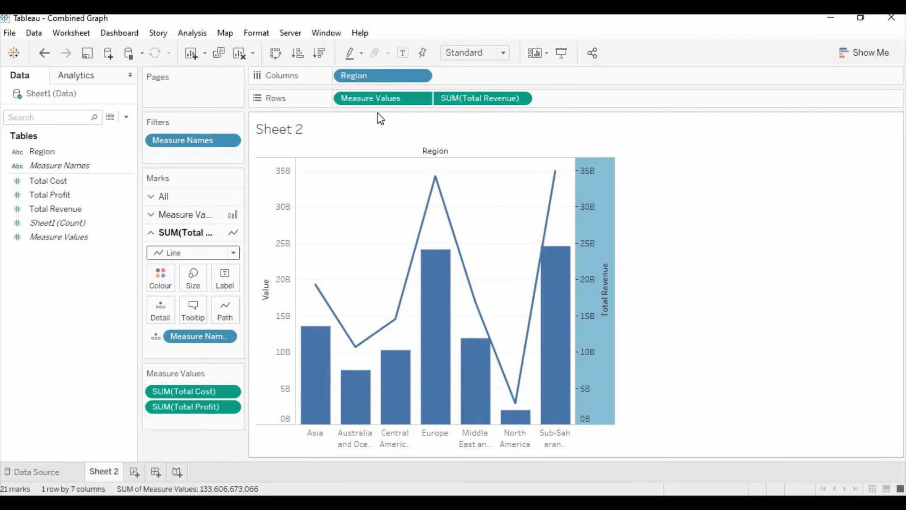
pyautogui.click(150, 215)
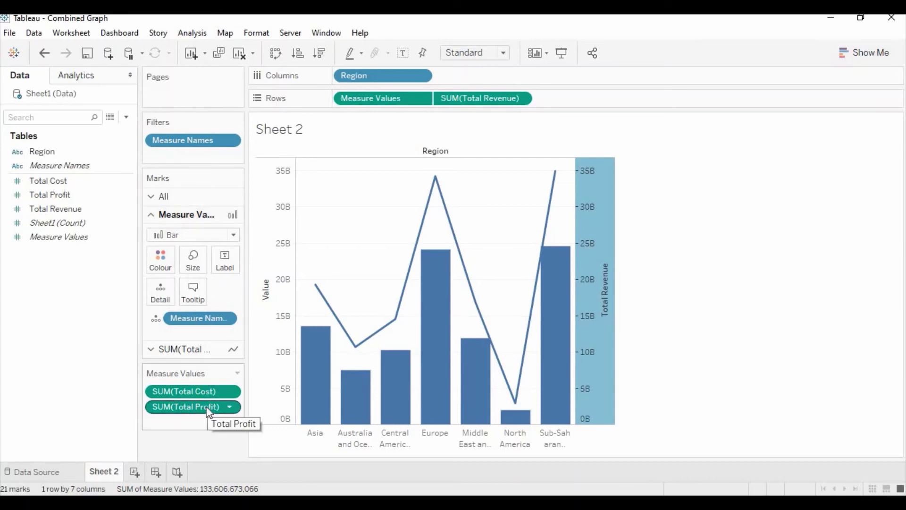
# Step: Add Measure Names to Size and Colour on the Measure Values marks card
pyautogui.click(54, 164)
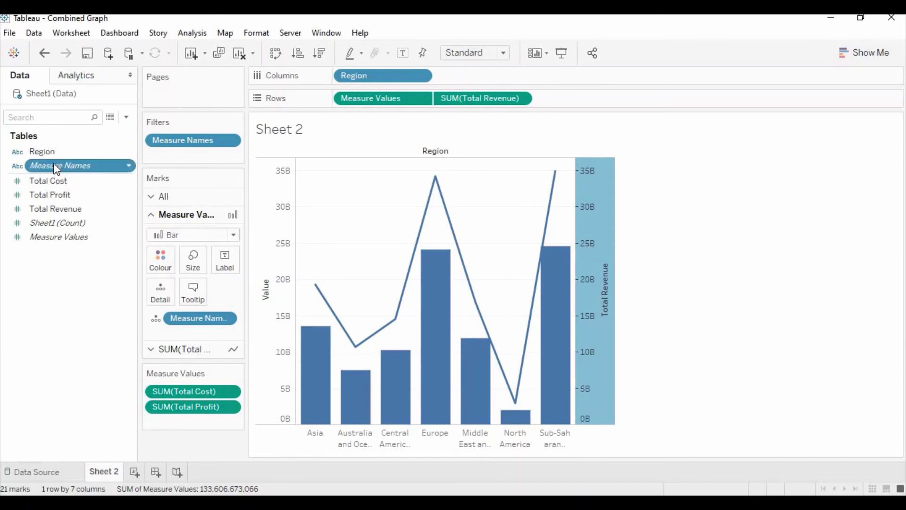
pyautogui.moveTo(53, 163); pyautogui.dragTo(193, 260)
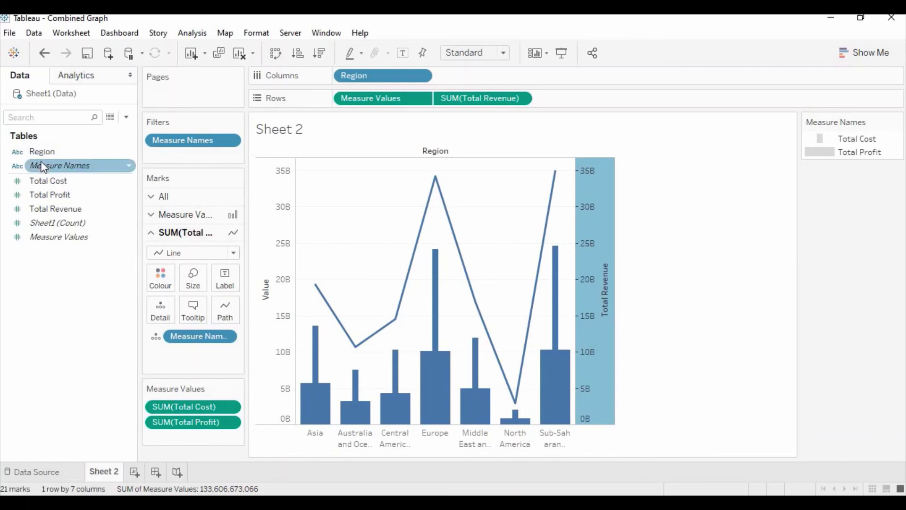
pyautogui.moveTo(67, 165); pyautogui.dragTo(169, 266)
pyautogui.click(158, 218)
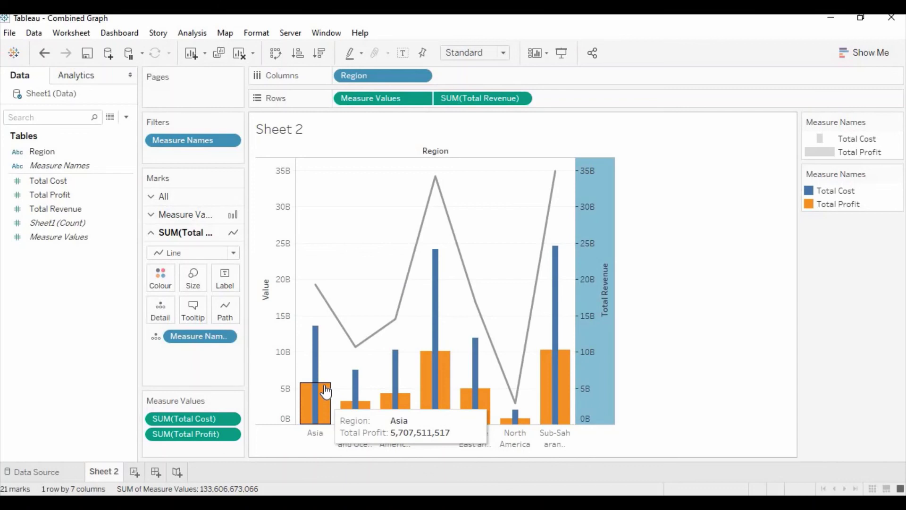
# Step: Colour the Total Revenue line red
pyautogui.moveTo(319, 374)
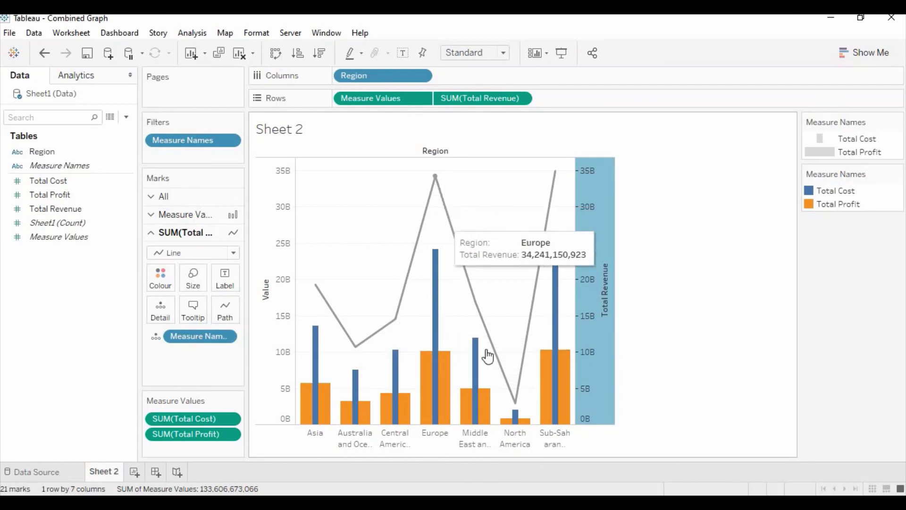
pyautogui.click(161, 277)
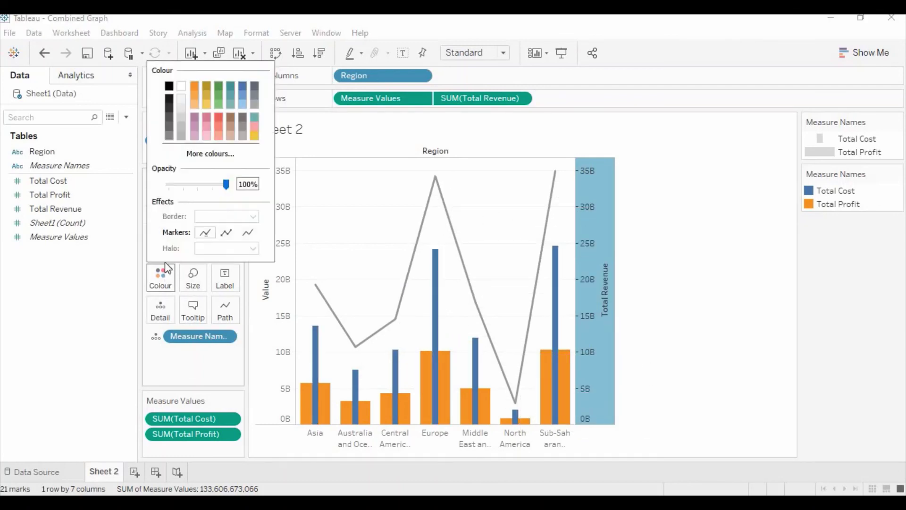
pyautogui.click(219, 122)
pyautogui.click(101, 339)
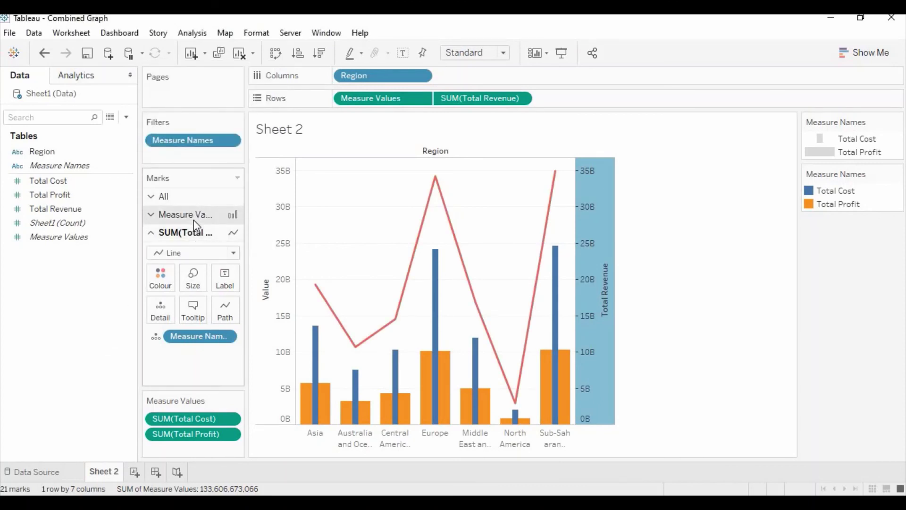
# Step: Set the view to Fit Width and hide the Total Revenue and Value axis headers
pyautogui.click(500, 52)
pyautogui.click(477, 77)
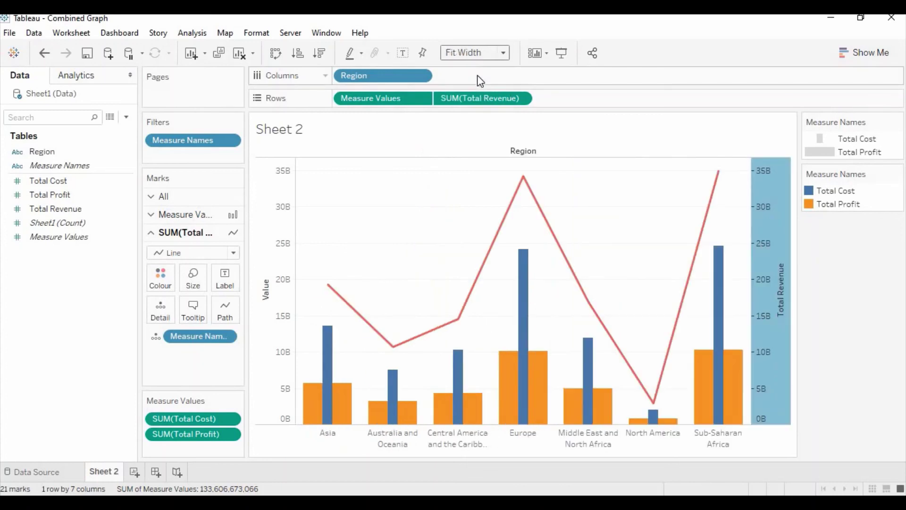
pyautogui.rightClick(765, 235)
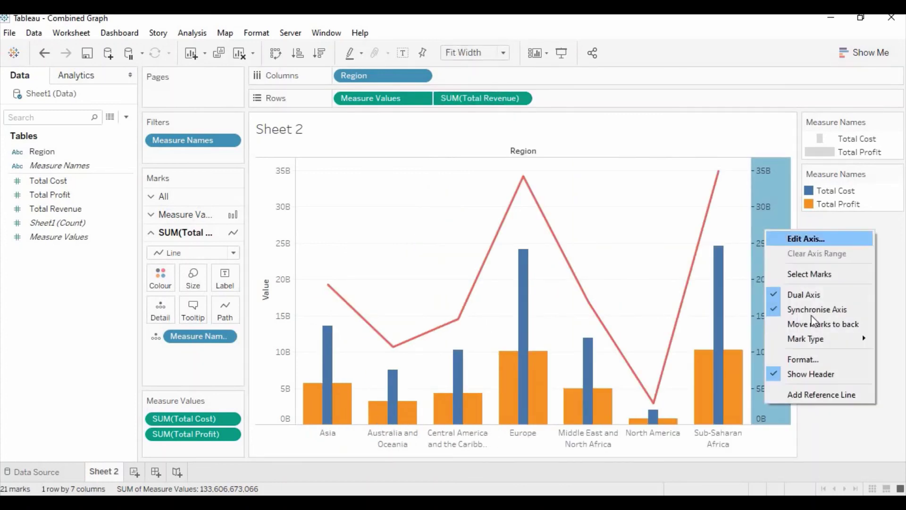
pyautogui.click(810, 373)
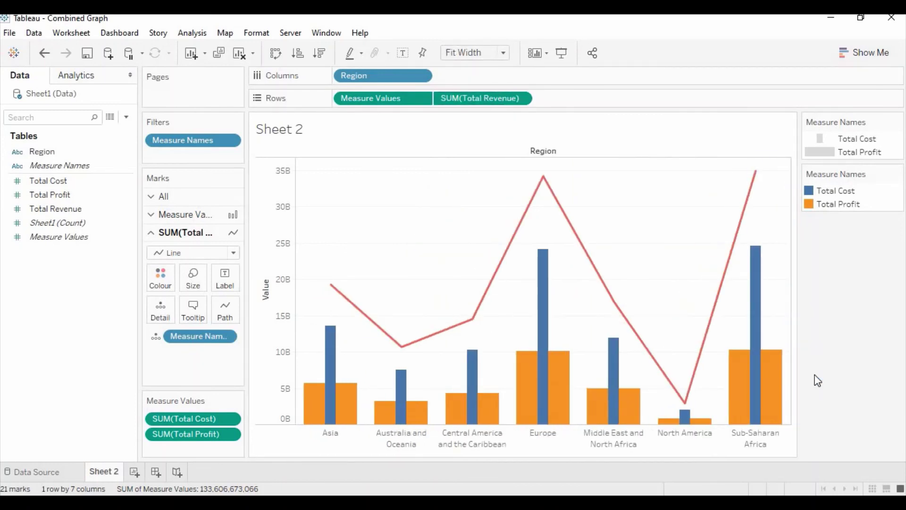
pyautogui.rightClick(271, 242)
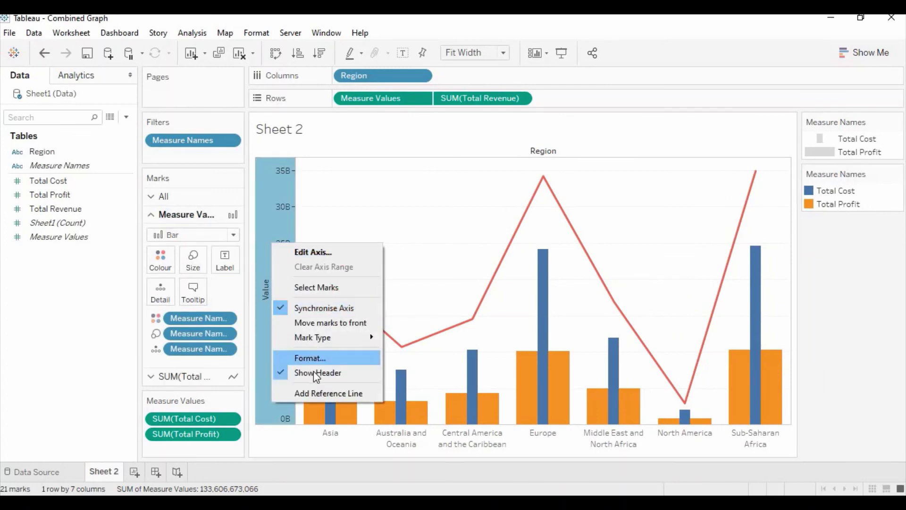
pyautogui.click(314, 371)
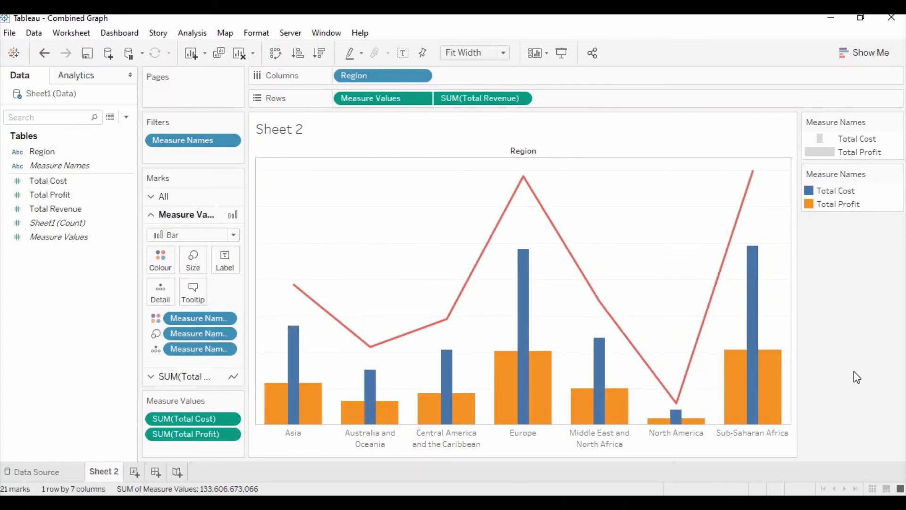